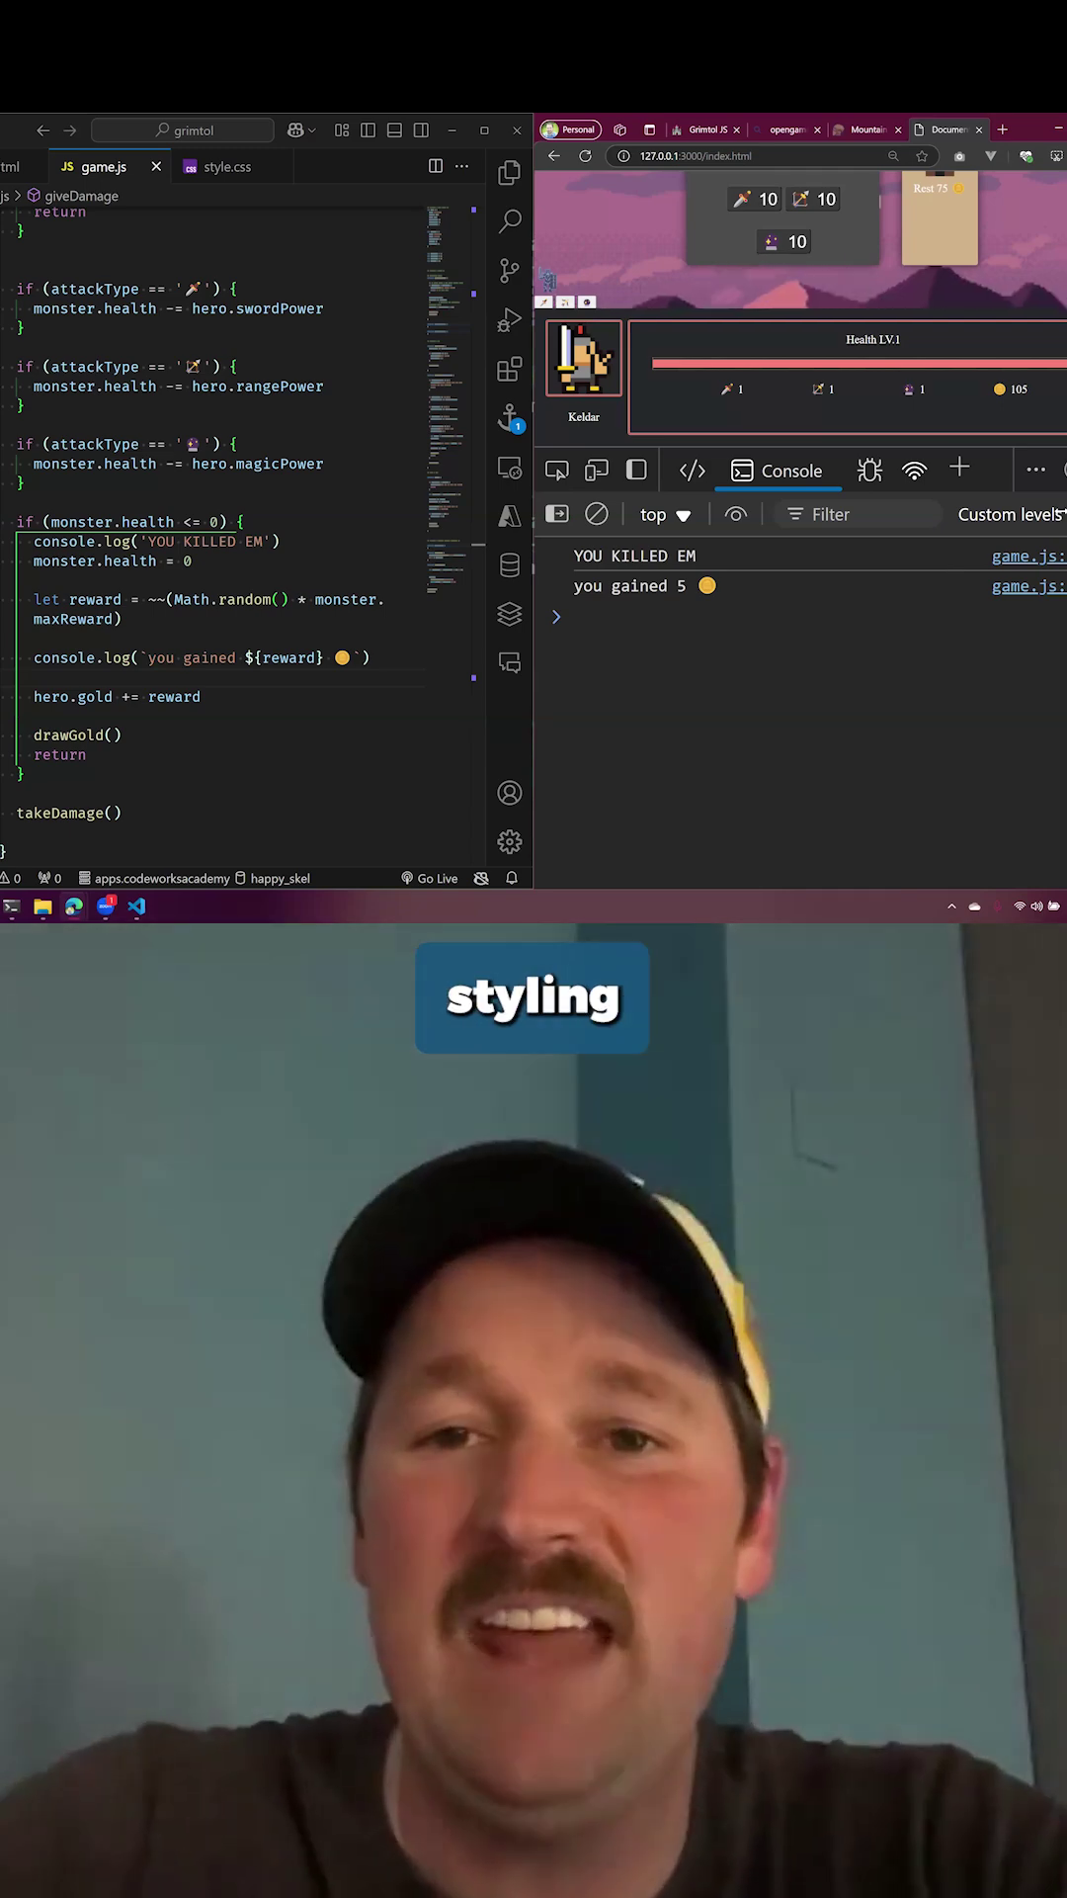
Close DevTools so the GrimtolJS mountain scene with 105 gold fills the browser.
key(F12)
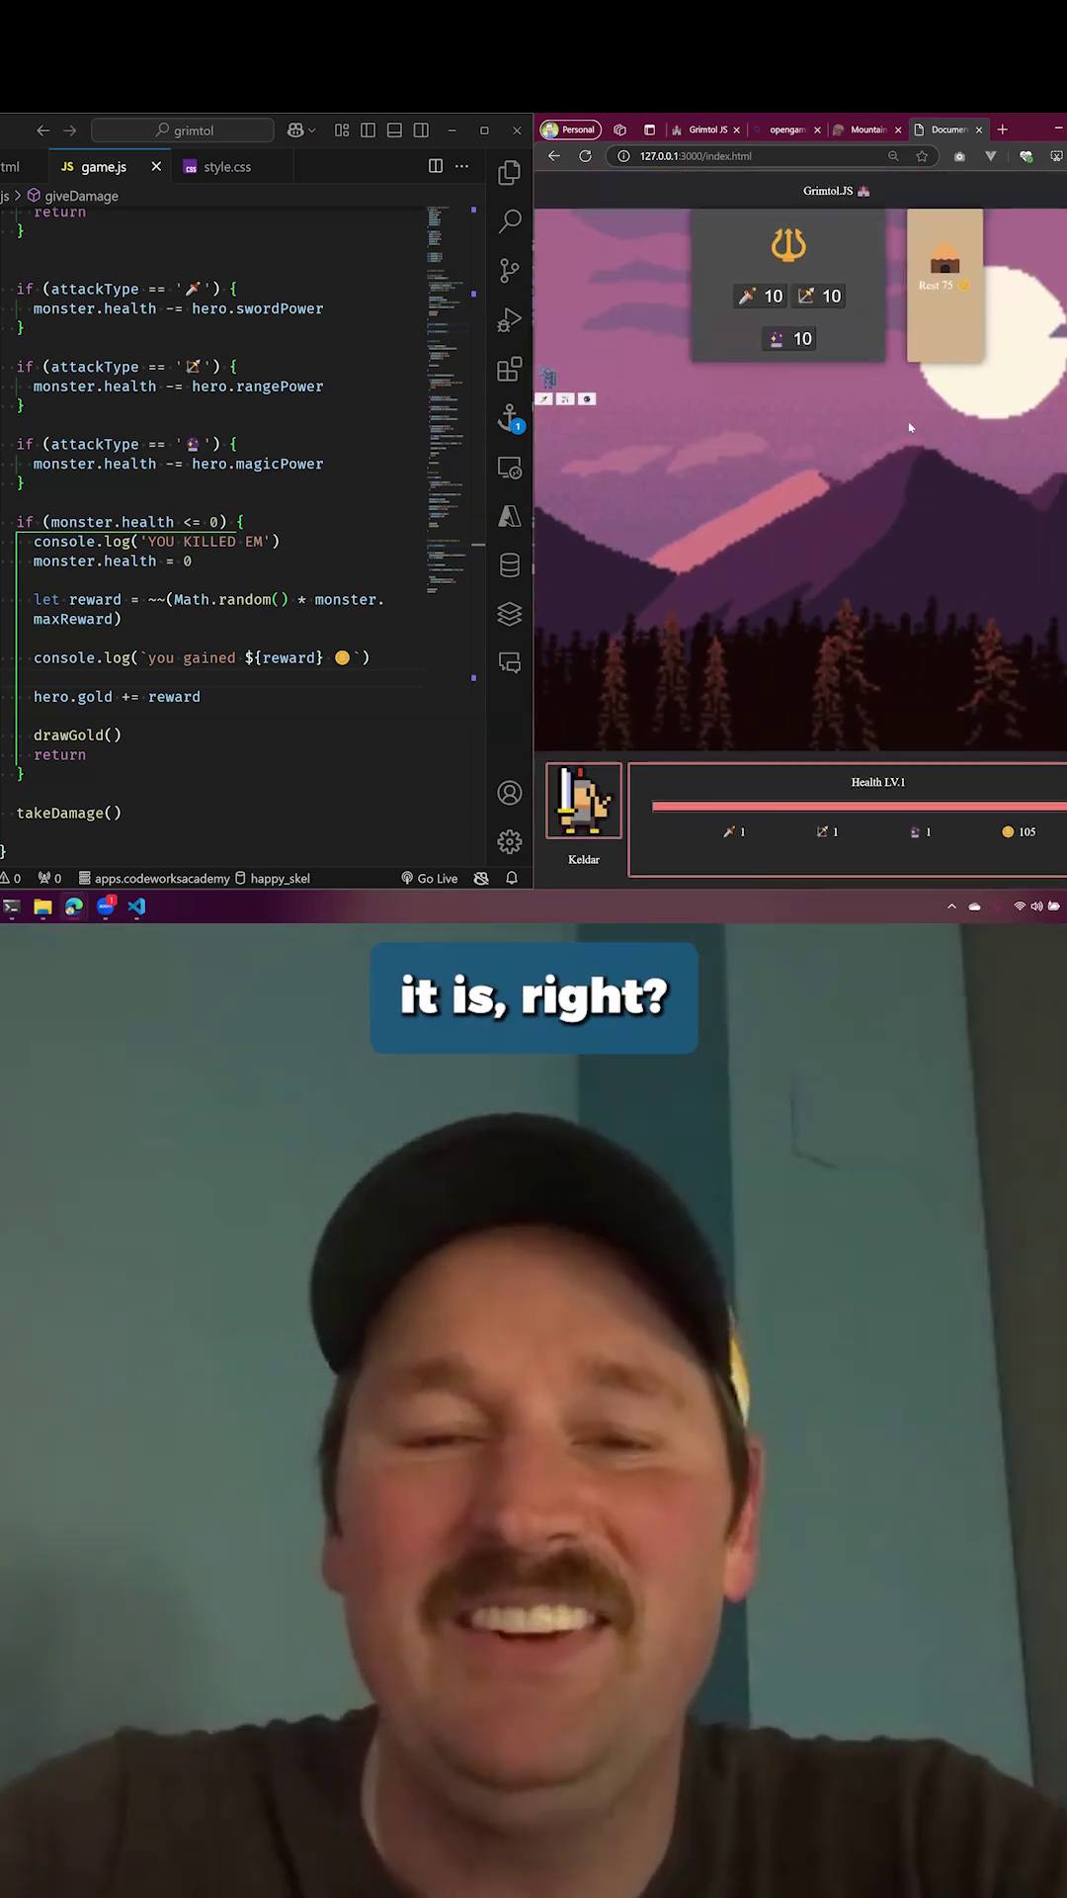